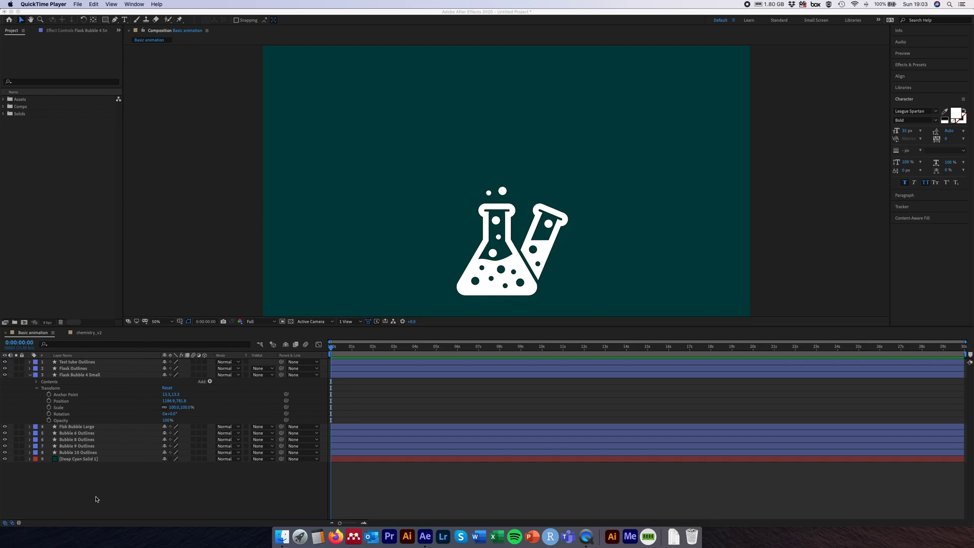
Step through the Deep Cyan Solid and bubble layers to identify Flsk Bubble Large.
click(109, 462)
click(113, 462)
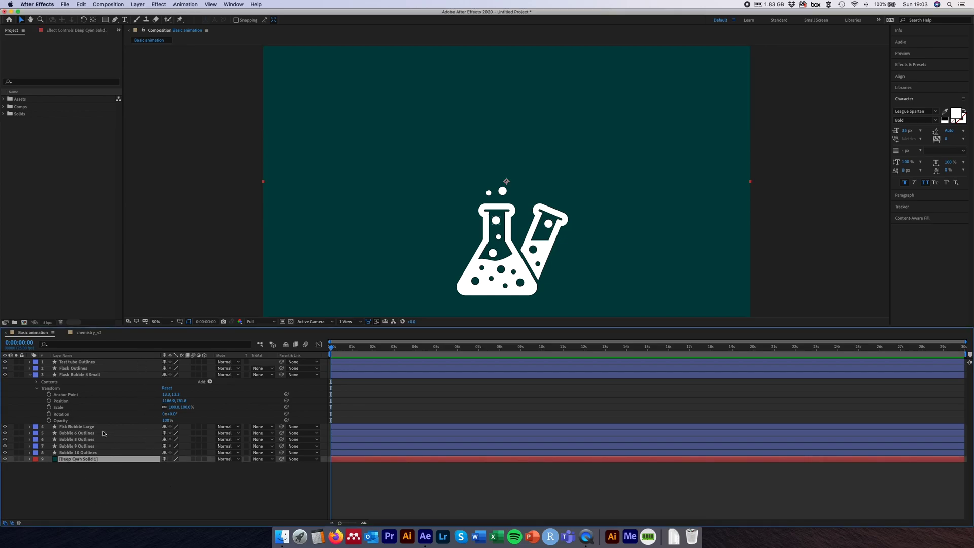
click(79, 453)
click(81, 446)
click(81, 432)
click(82, 426)
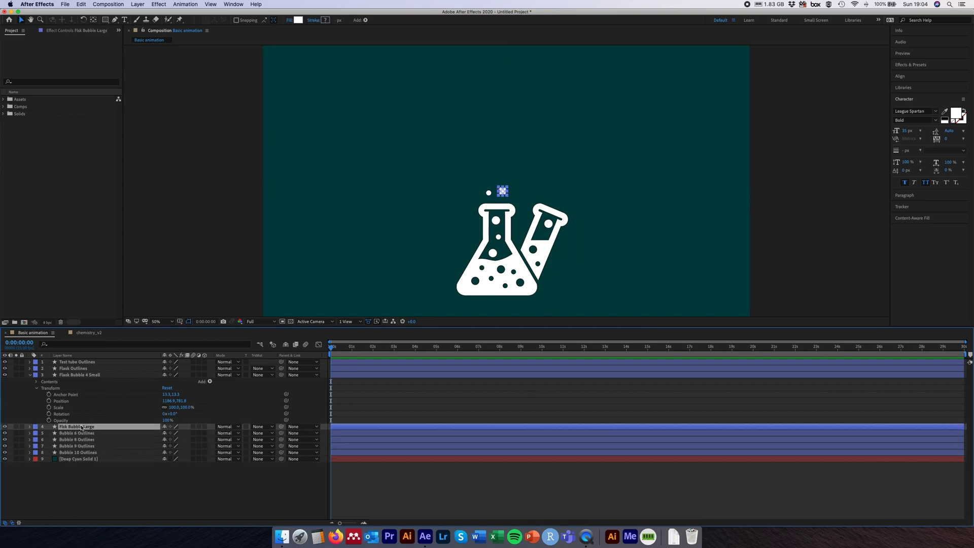
Recheck Flask Bubble 4 Small and Bubble 8 Outlines, then collapse Flask Bubble 4 Small and deselect all.
click(79, 375)
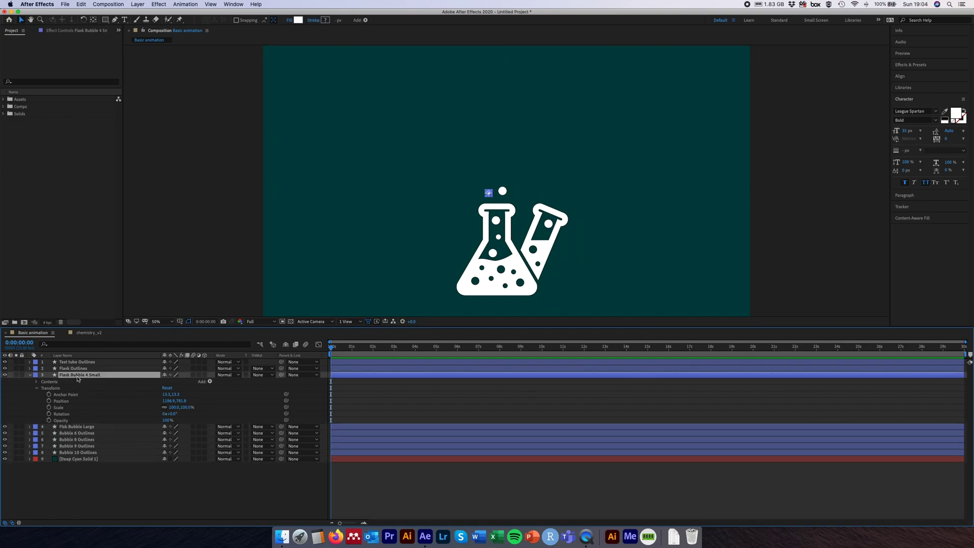
click(83, 439)
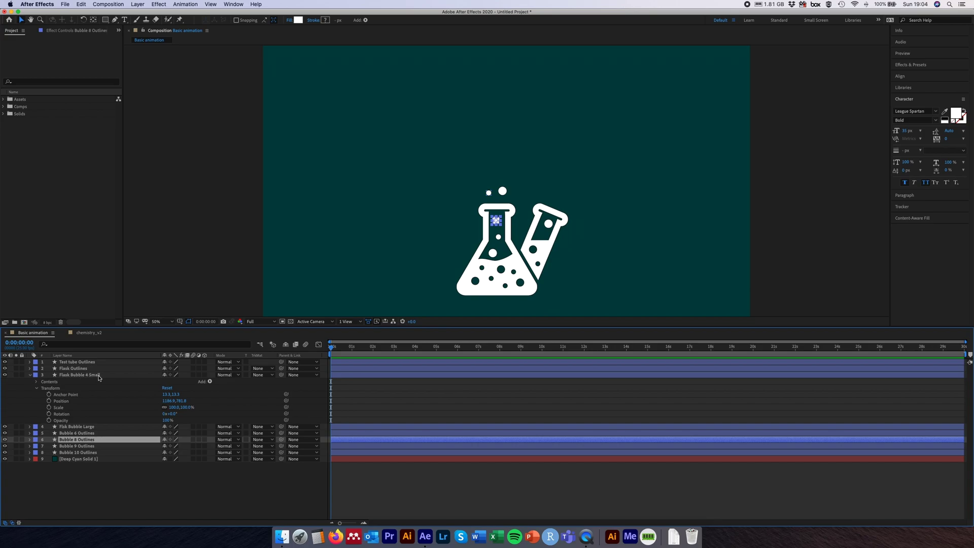
click(89, 429)
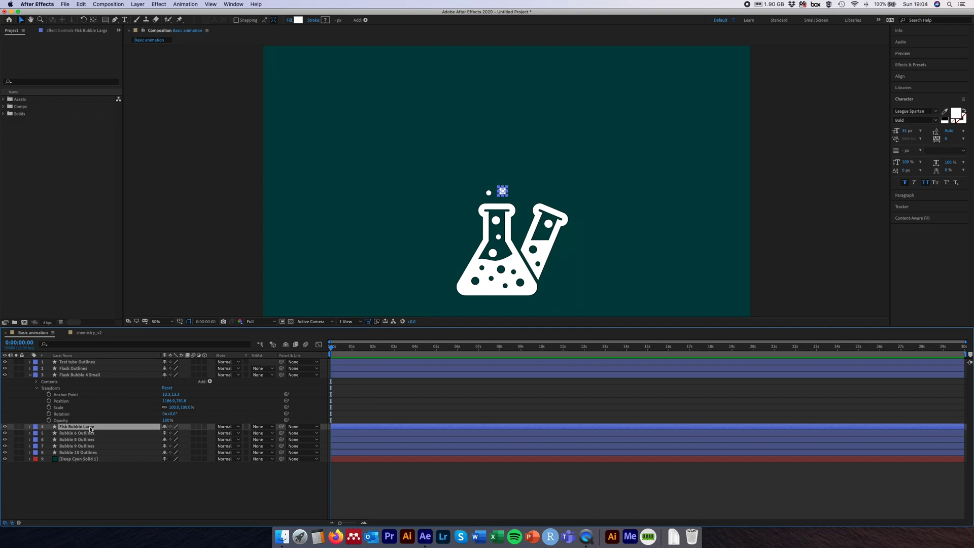
click(29, 376)
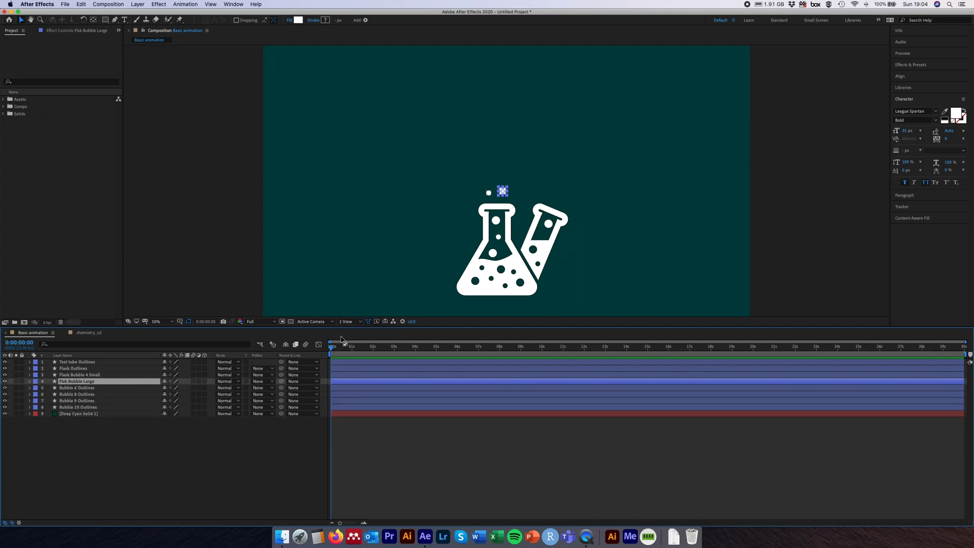
click(228, 219)
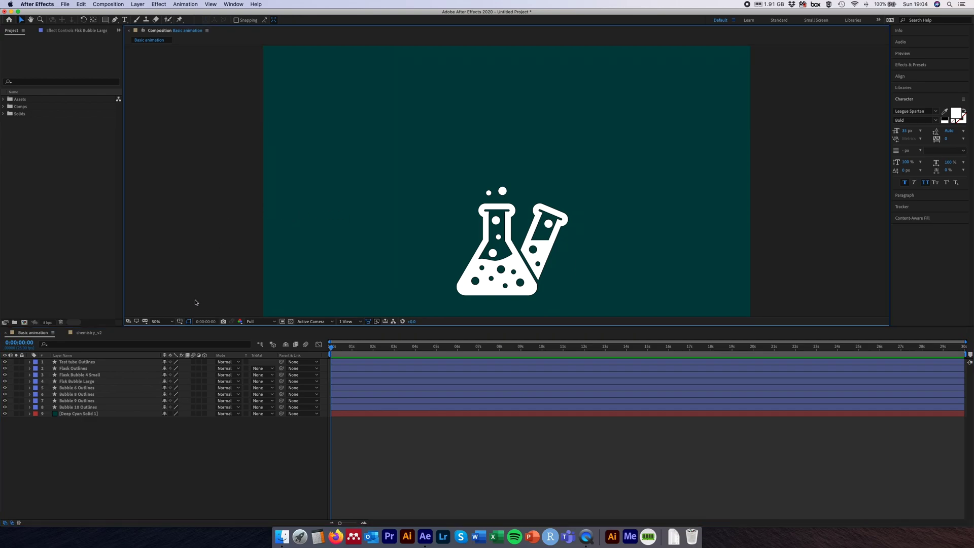
Expand Flsk Bubble Large to show its Transform values: anchor 21.8,21.8, position 1259.5,771.2, scale 100%.
click(98, 383)
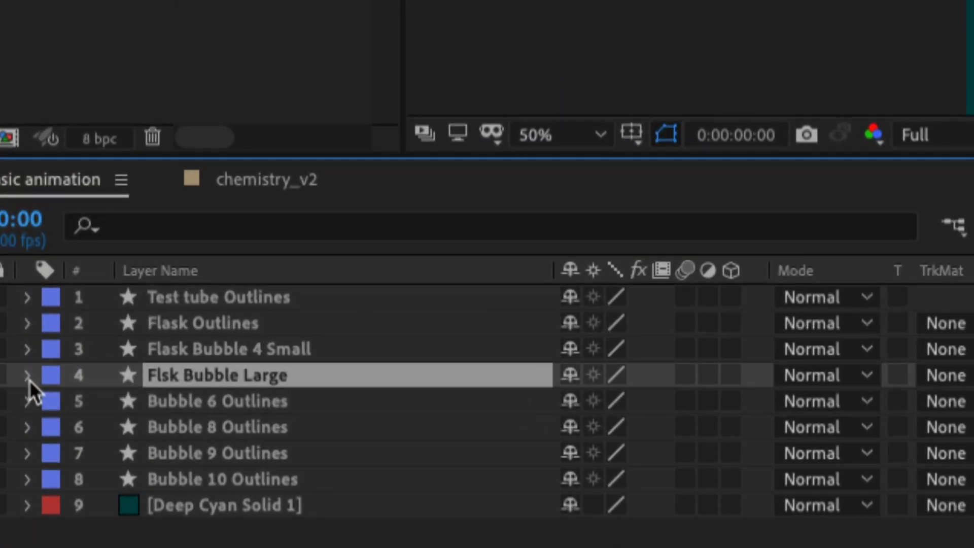
click(27, 376)
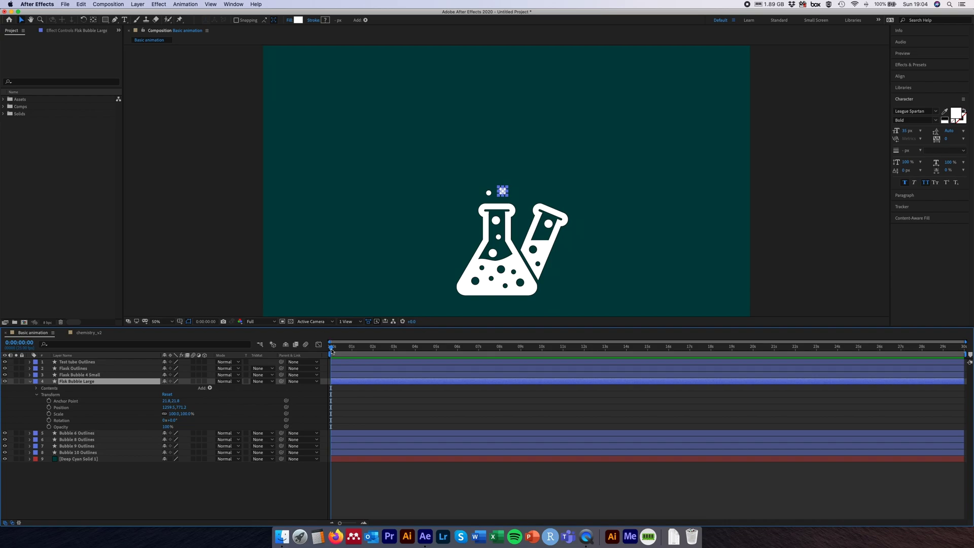
Add Opacity keyframes to Flsk Bubble Large at 0:00:00:00 and 0:00:03:00, both at 100%.
click(49, 427)
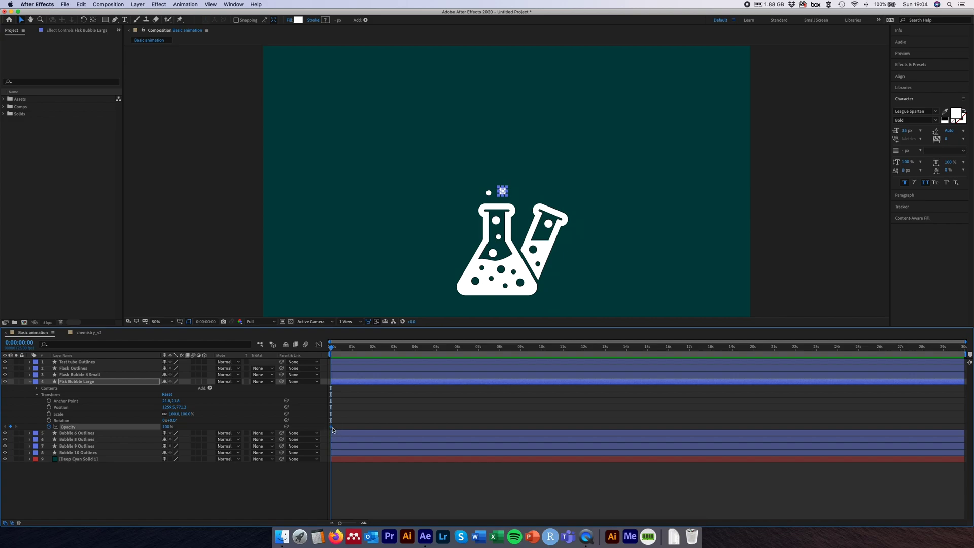
mouse_move(332, 427)
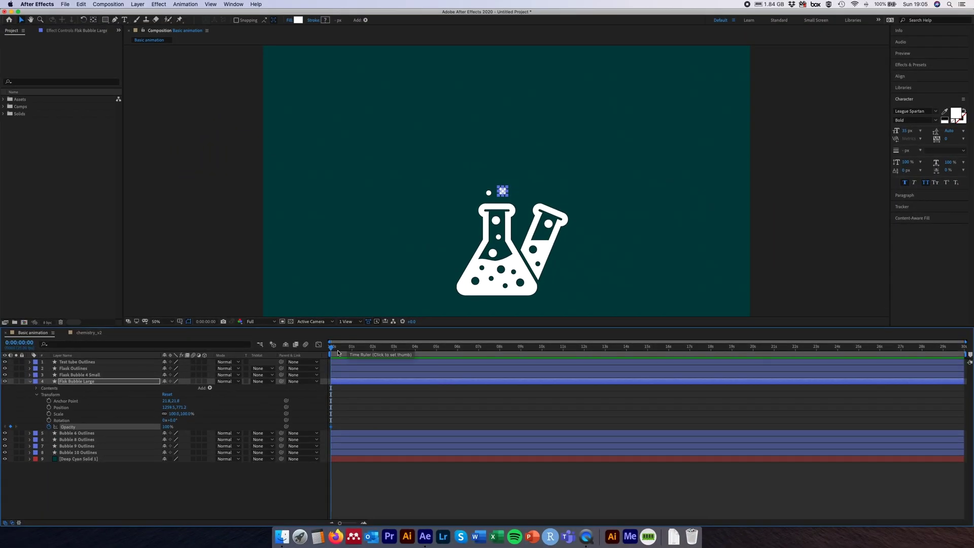
drag(338, 352, 394, 349)
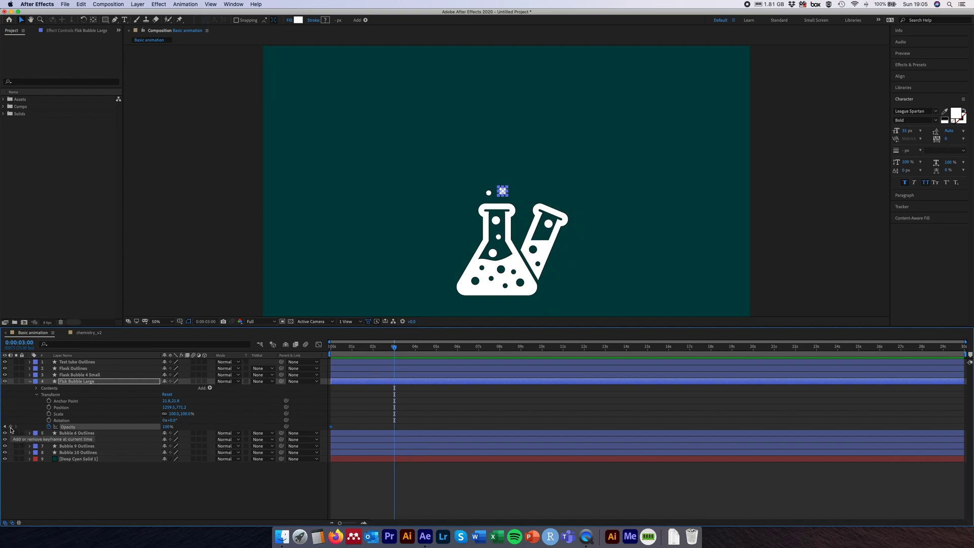
click(11, 427)
click(332, 428)
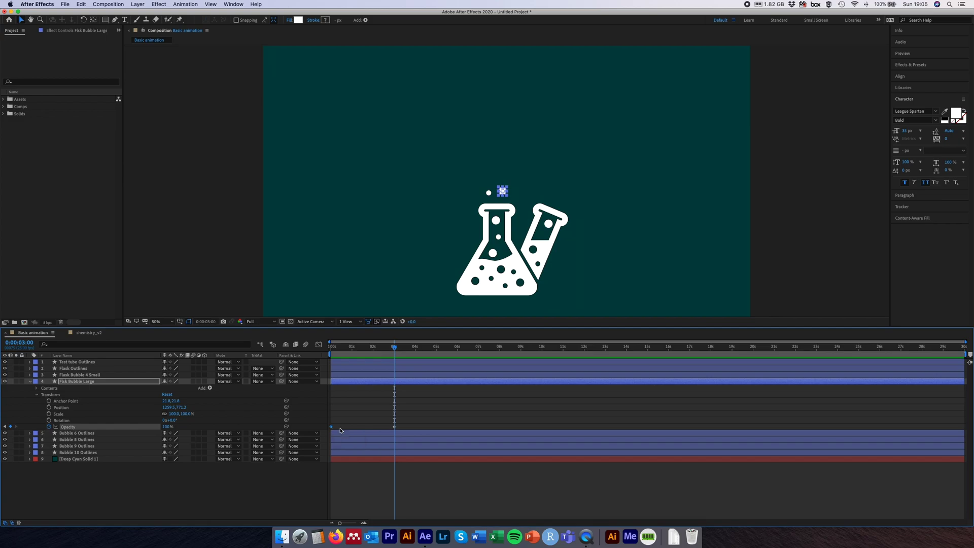
click(395, 427)
drag(394, 347, 301, 356)
Set the start Opacity keyframe to 0% so the bubble fades to 100% by 3 seconds, then preview.
click(168, 426)
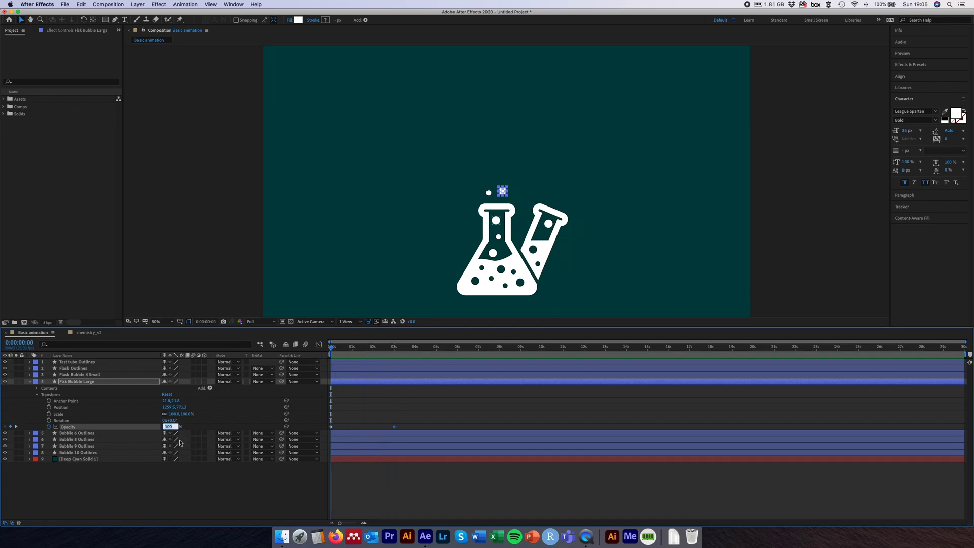
drag(331, 350, 394, 352)
mouse_move(396, 350)
mouse_down()
mouse_move(332, 352)
mouse_move(395, 353)
mouse_up()
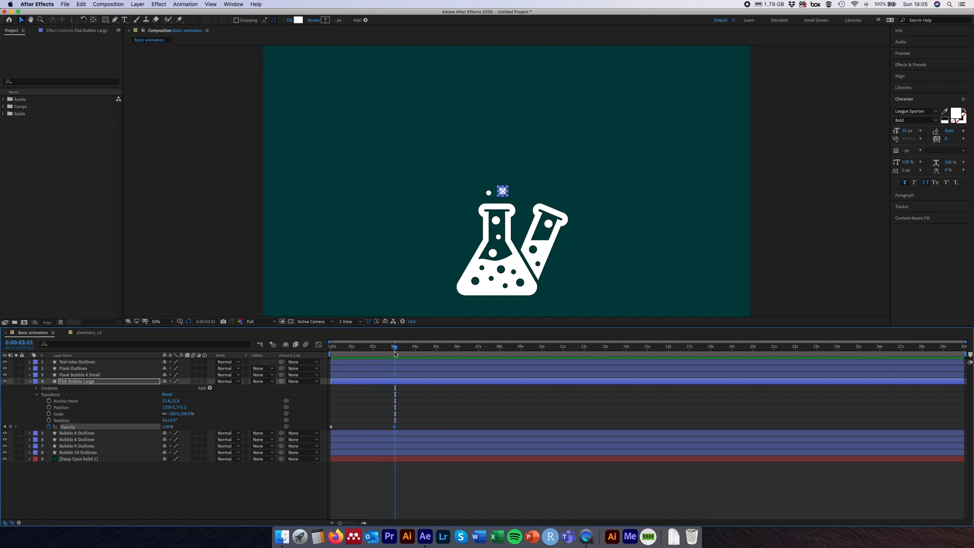
drag(396, 354, 331, 354)
drag(168, 427, 116, 427)
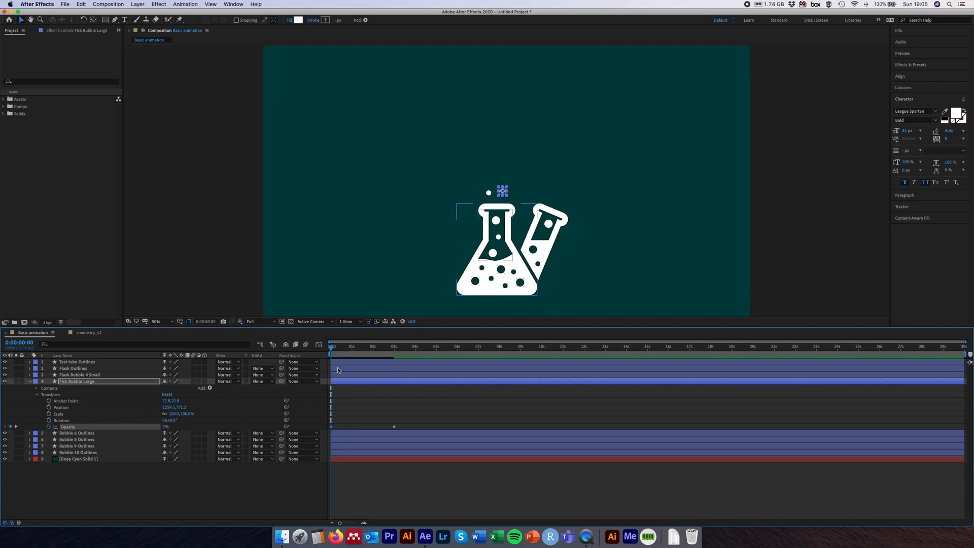
drag(332, 349, 396, 359)
click(186, 222)
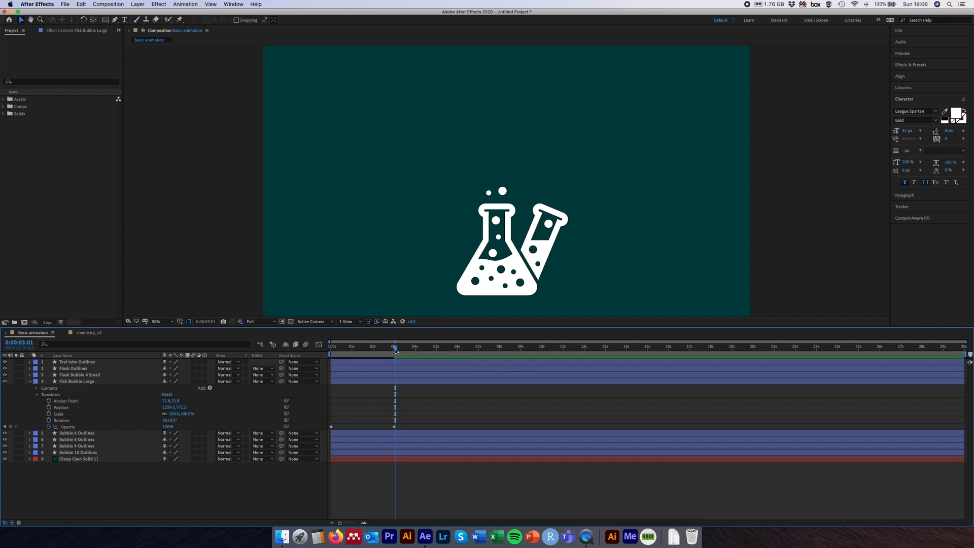
Add Position keyframes to Flsk Bubble Large at 0:00:00:00 and 0:00:03:00.
drag(383, 350, 313, 355)
click(72, 409)
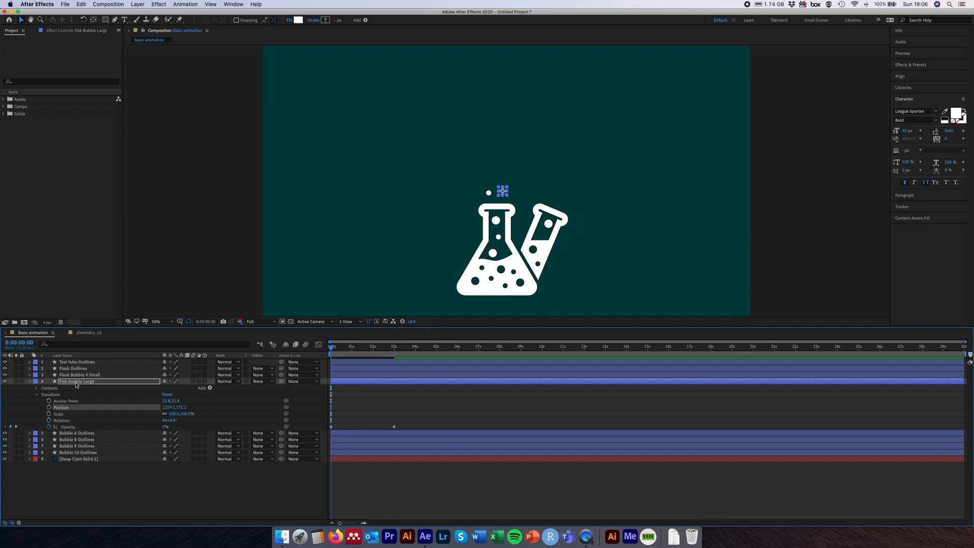
click(49, 407)
drag(331, 350, 336, 349)
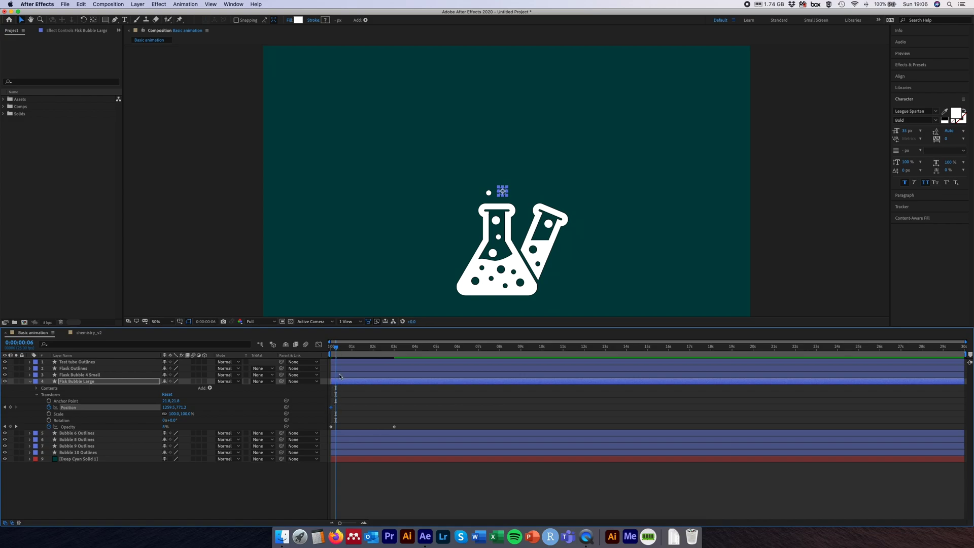
drag(337, 350, 387, 353)
click(11, 407)
Lower the 3-second Position Y value so the bubble rises high above the flask, then preview.
drag(181, 407, 75, 402)
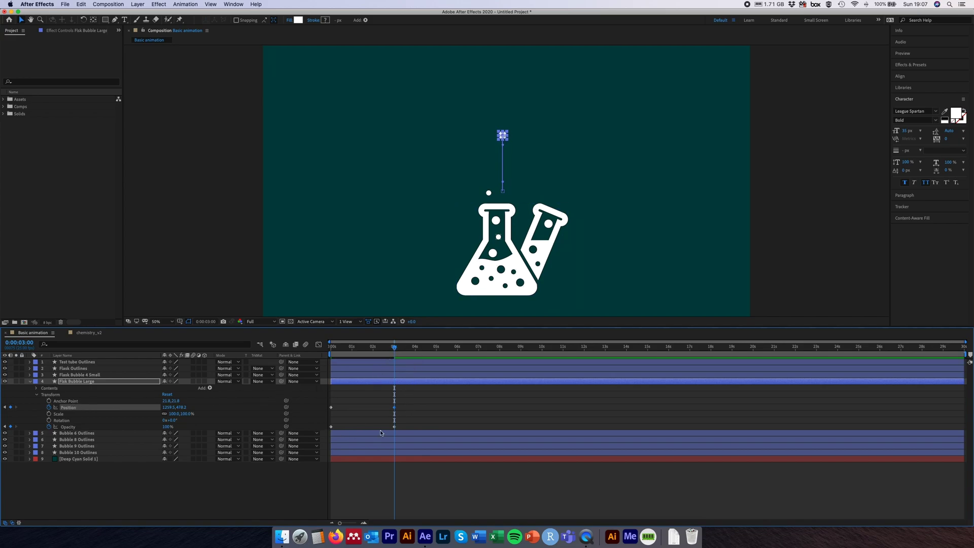
drag(328, 425, 325, 402)
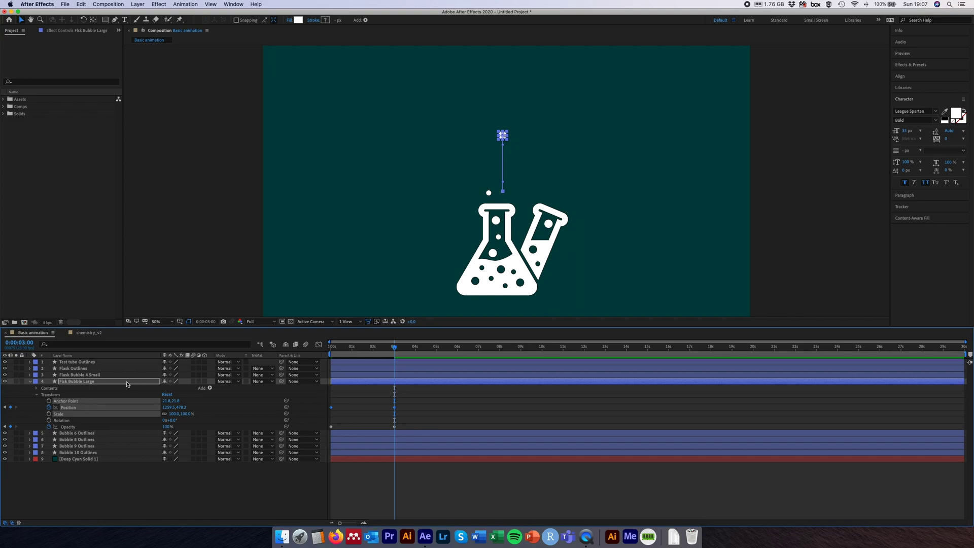
click(127, 383)
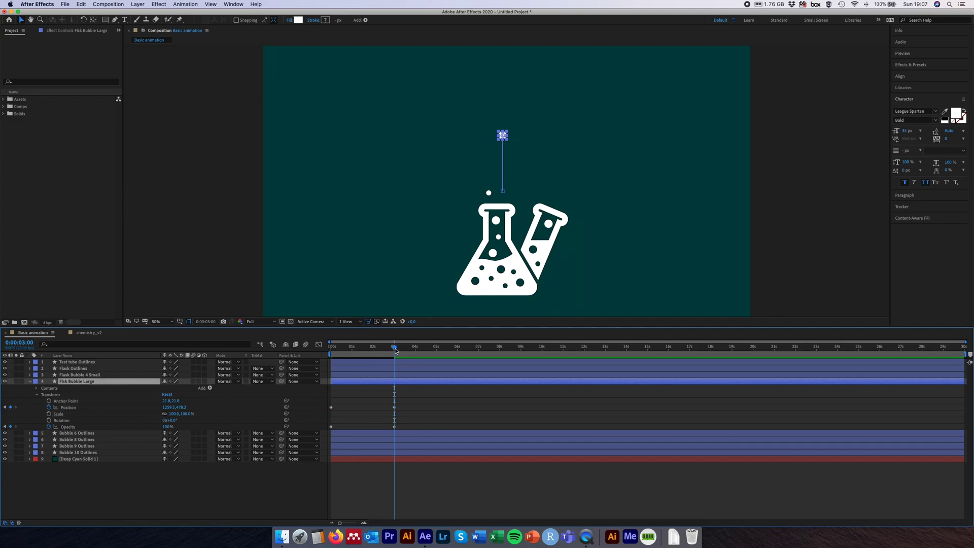
click(188, 268)
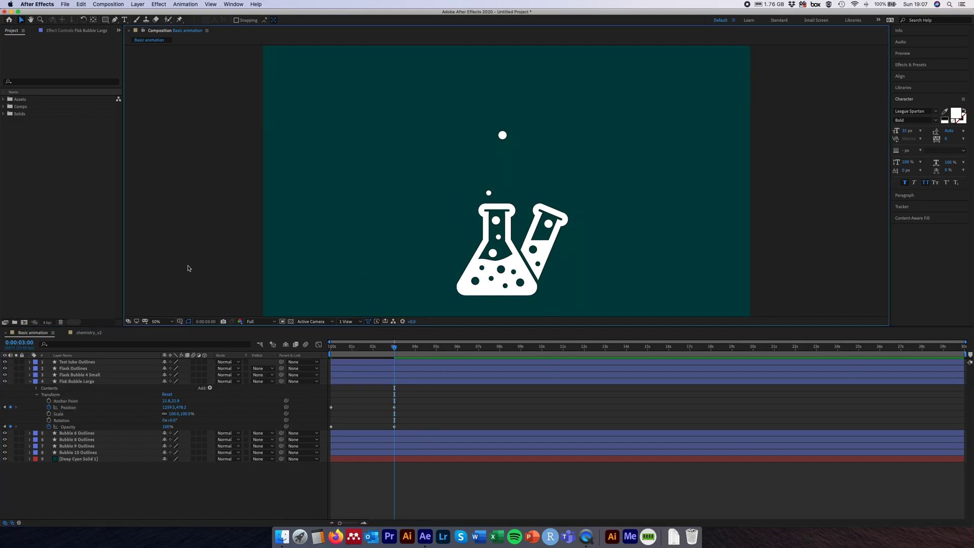
drag(394, 350, 332, 347)
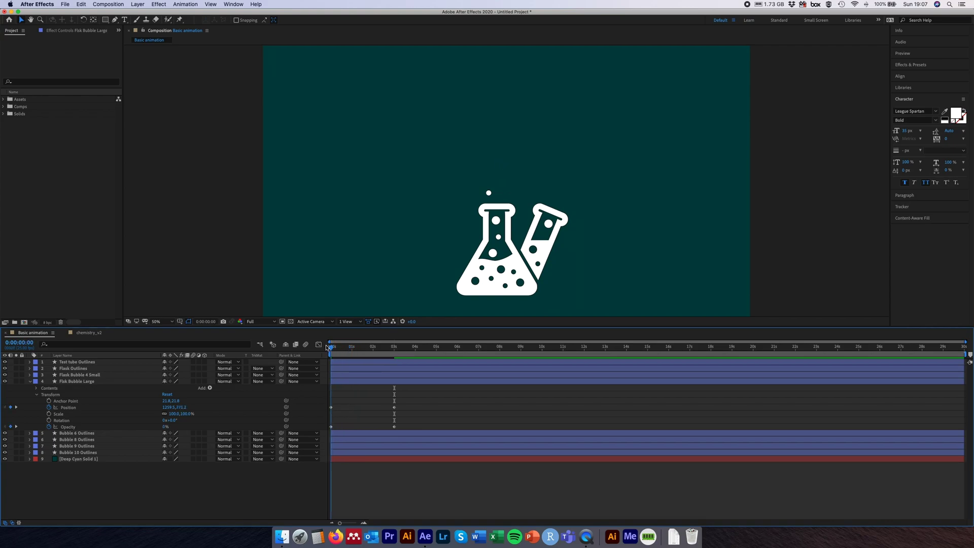
Add Scale keyframes to Flsk Bubble Large at the start and at 3 seconds.
drag(332, 347, 395, 350)
drag(395, 350, 322, 350)
click(69, 416)
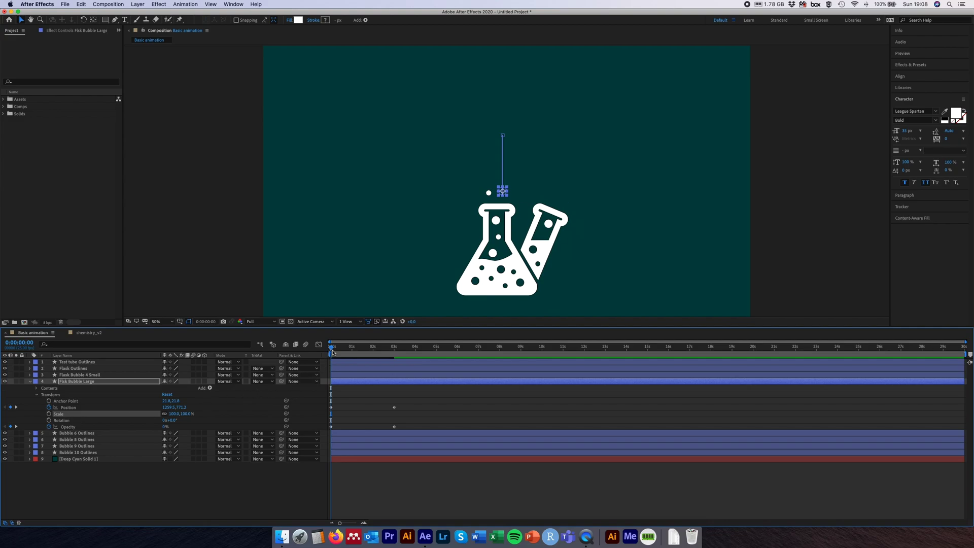
click(50, 414)
drag(332, 351, 393, 358)
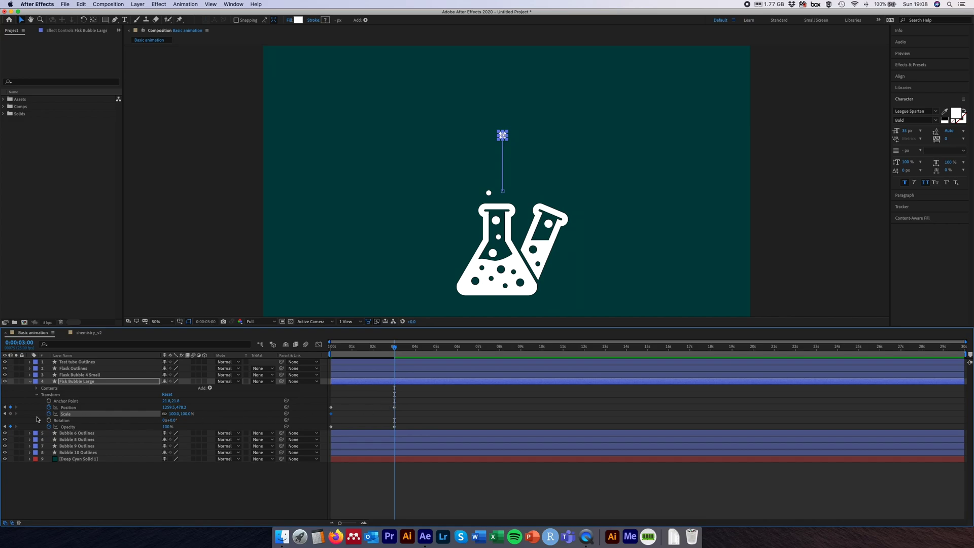
click(11, 414)
Increase the 3-second Scale to 144% and preview the bubble growing as it rises.
drag(172, 415, 195, 414)
drag(394, 350, 331, 351)
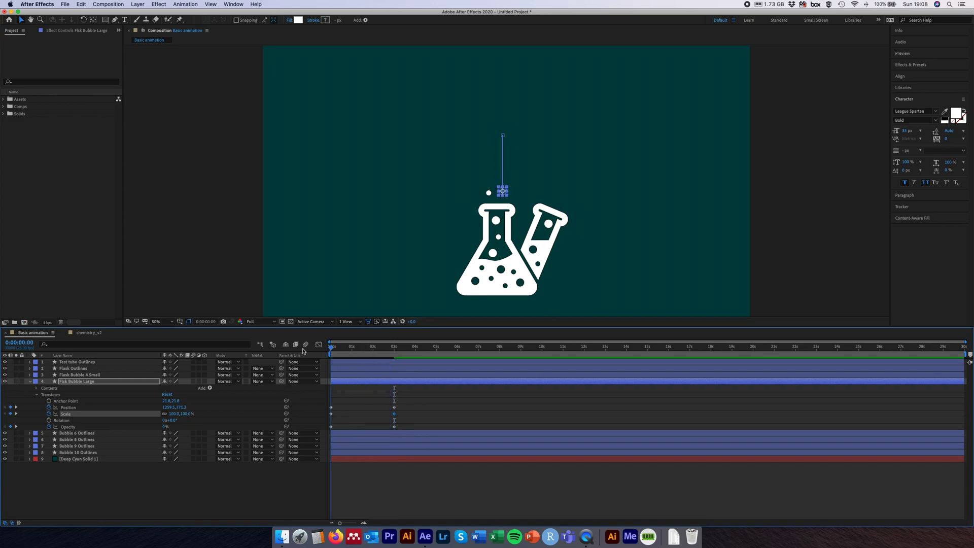
click(185, 230)
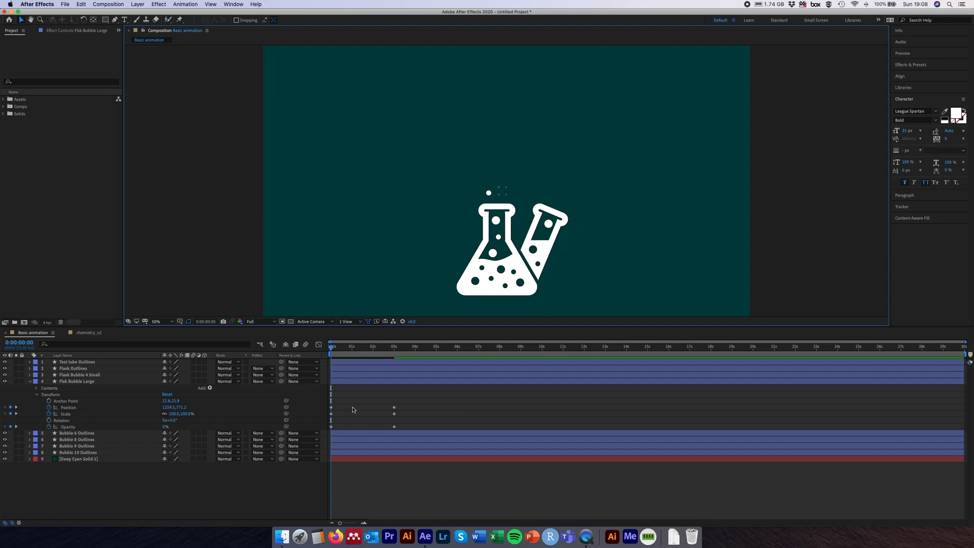
drag(332, 350, 395, 355)
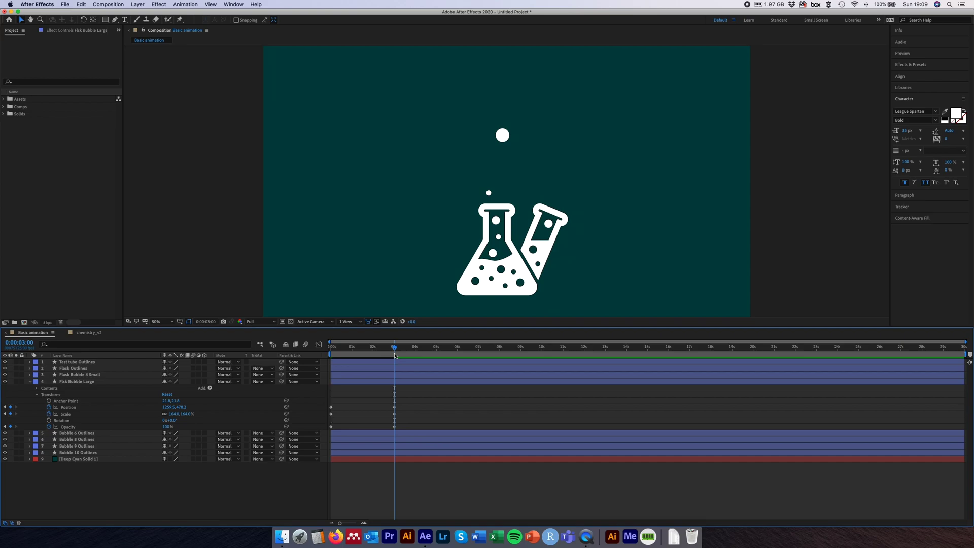
Raise the 3-second Scale keyframe value much higher, about 234% by 0:00:02:06, then scrub back.
click(173, 415)
key(Return)
click(395, 414)
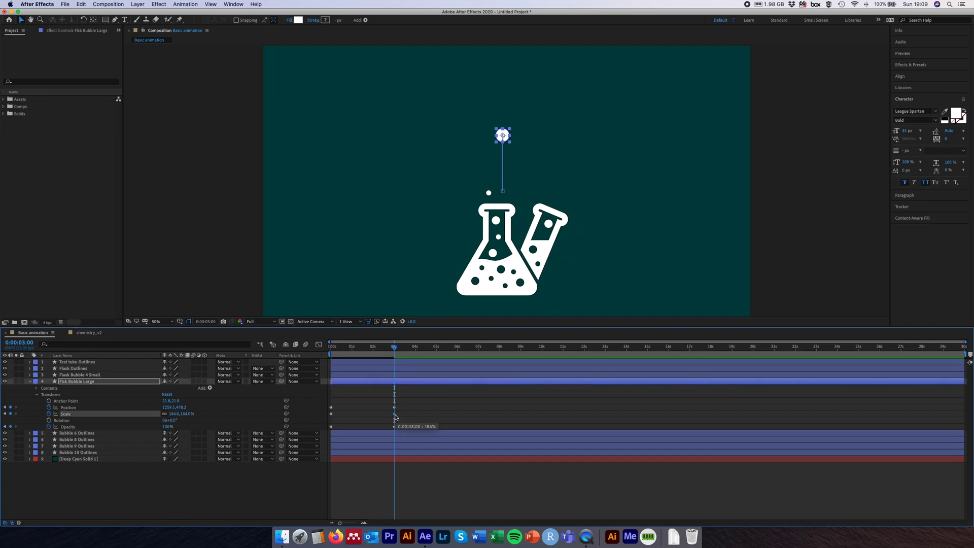
click(174, 415)
drag(171, 417, 227, 414)
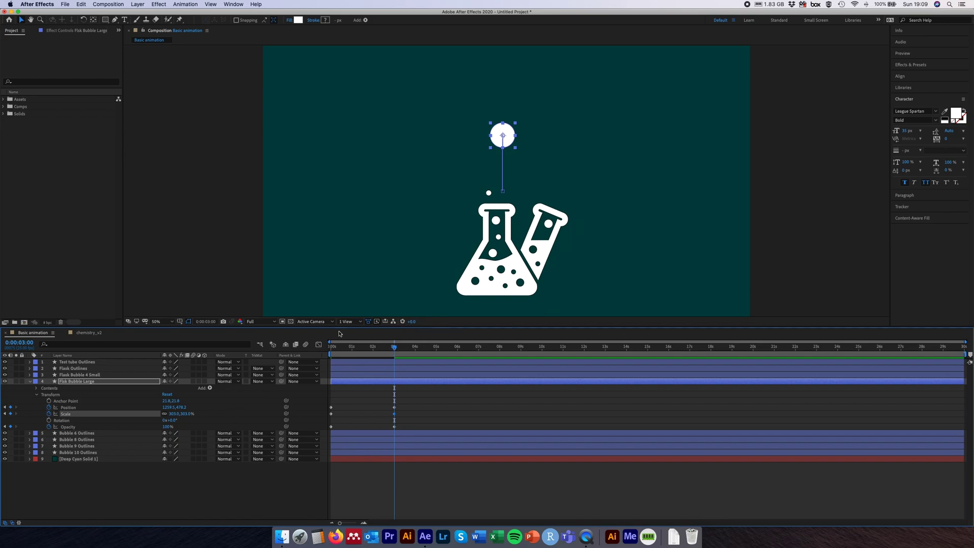
click(471, 419)
drag(395, 350, 325, 345)
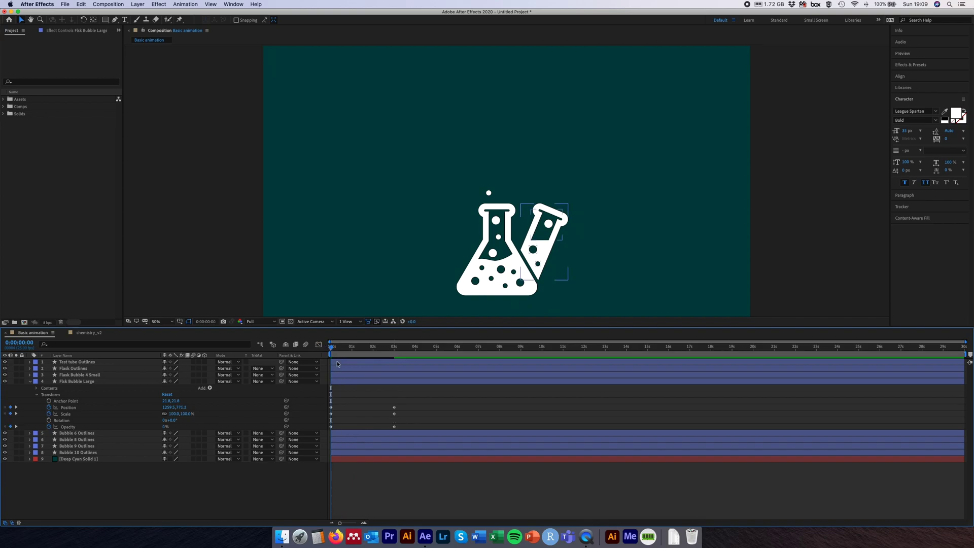
drag(331, 348, 396, 352)
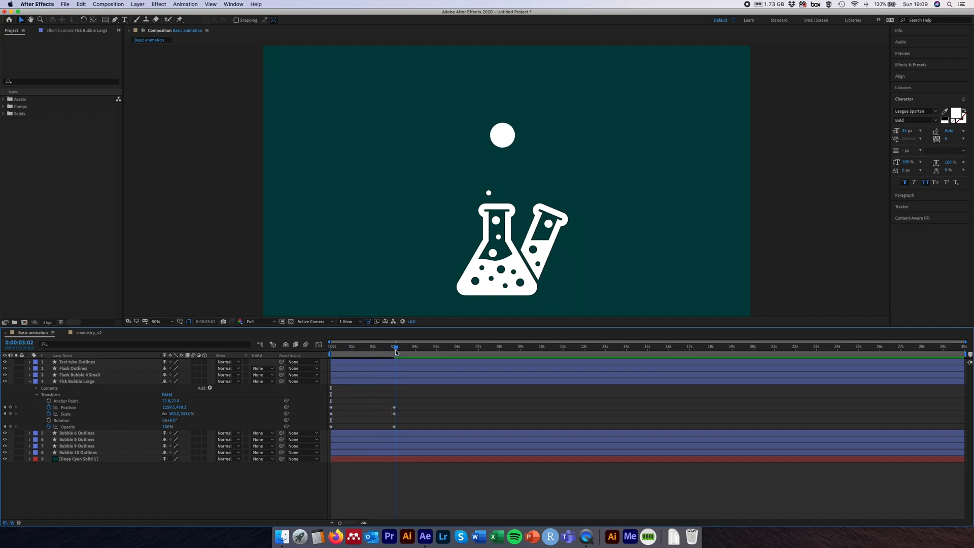
mouse_move(396, 352)
mouse_down()
mouse_move(319, 353)
mouse_move(395, 364)
mouse_up()
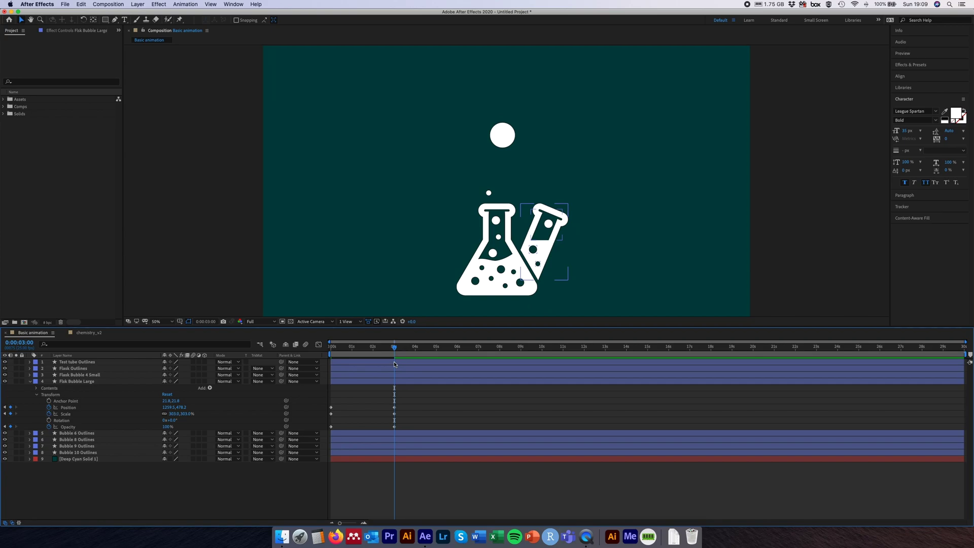
Review the animation and pick out the 3-second Scale keyframe among the bubble's keyframes.
click(394, 348)
mouse_move(395, 350)
mouse_down()
mouse_move(330, 353)
mouse_move(394, 358)
mouse_up()
click(395, 426)
click(395, 407)
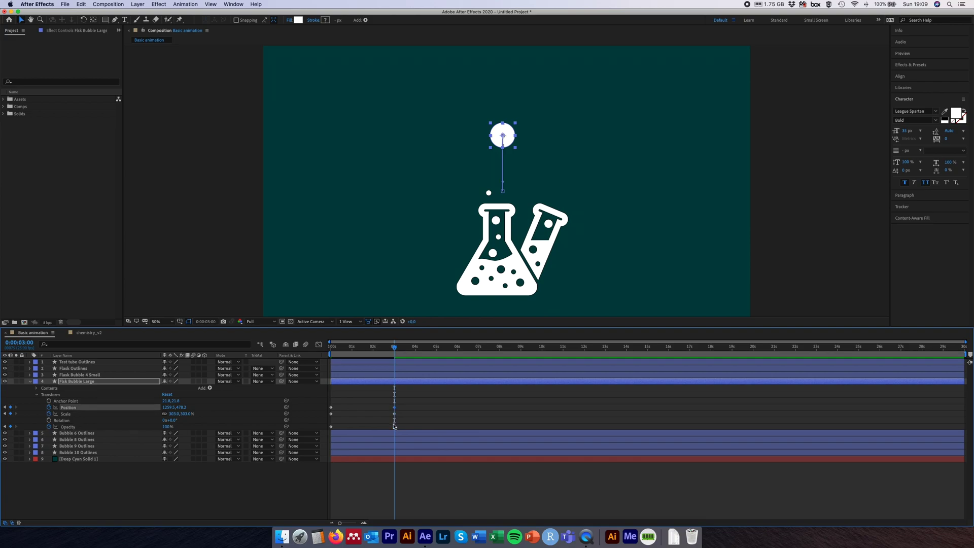
click(395, 426)
click(395, 414)
Shift the 303% Scale keyframe to about 0:00:05:00 and scrub to check the longer growth.
drag(395, 417, 437, 417)
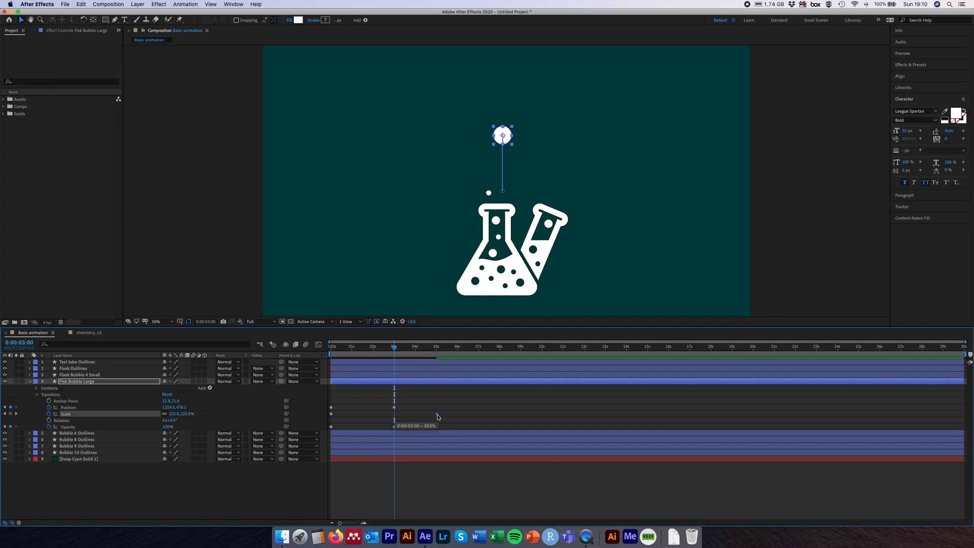
click(396, 349)
drag(398, 350, 440, 351)
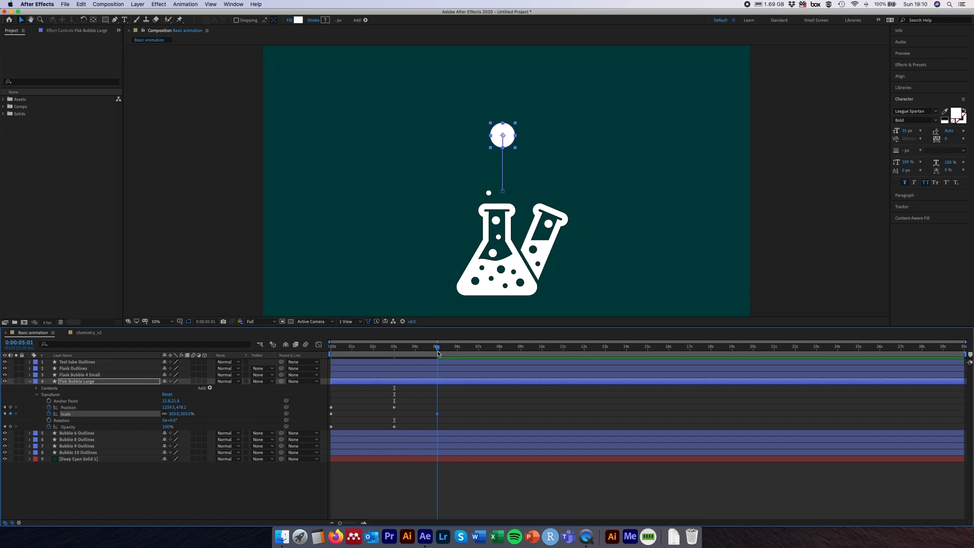
drag(436, 352, 326, 353)
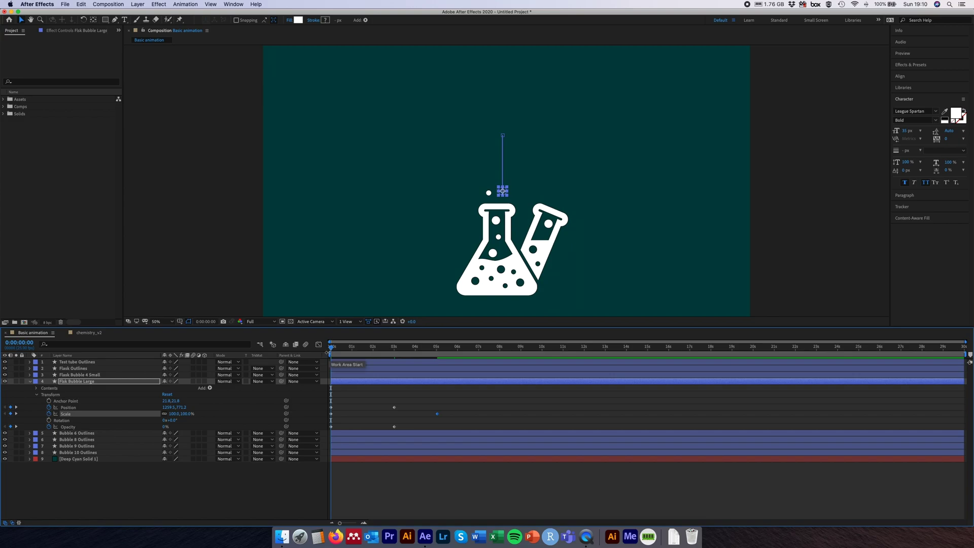
key(space)
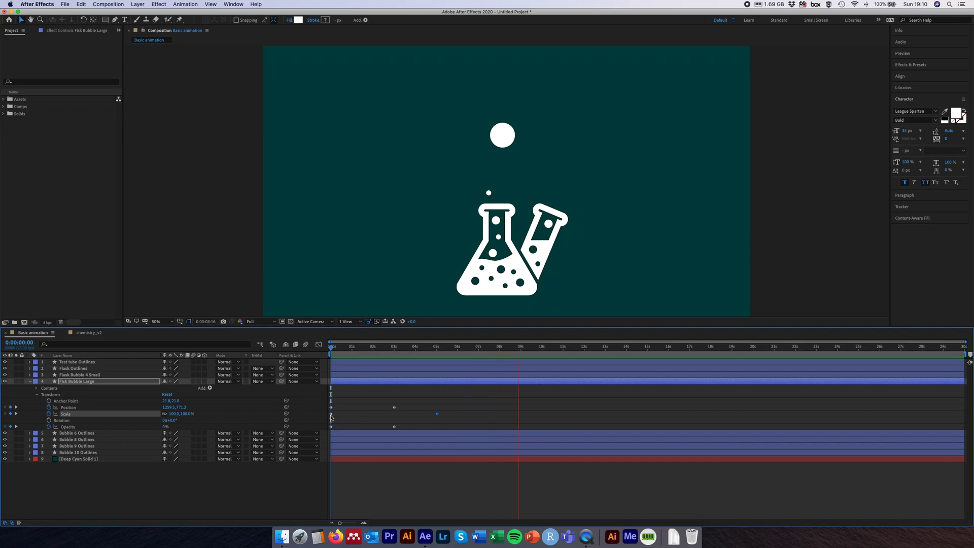
key(space)
click(431, 349)
drag(416, 357, 395, 363)
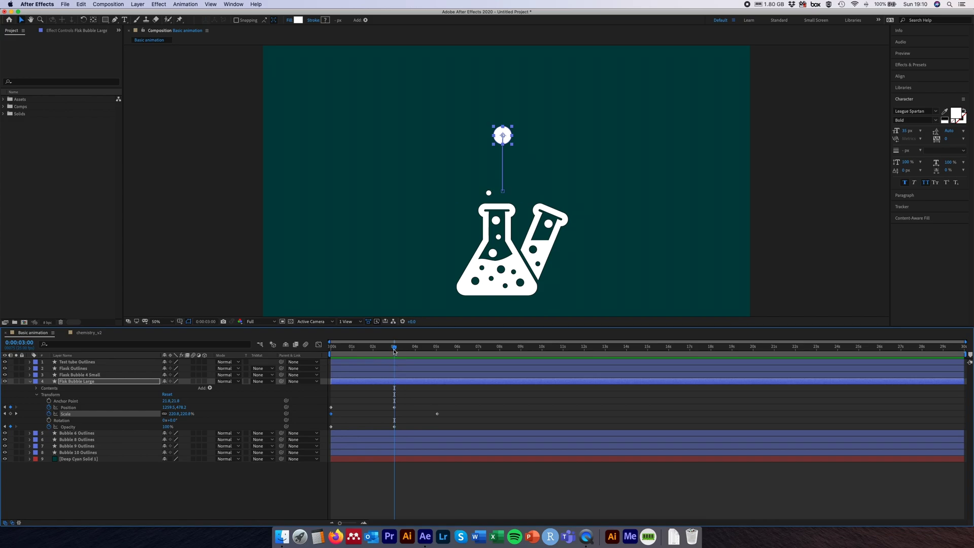
drag(395, 351, 451, 354)
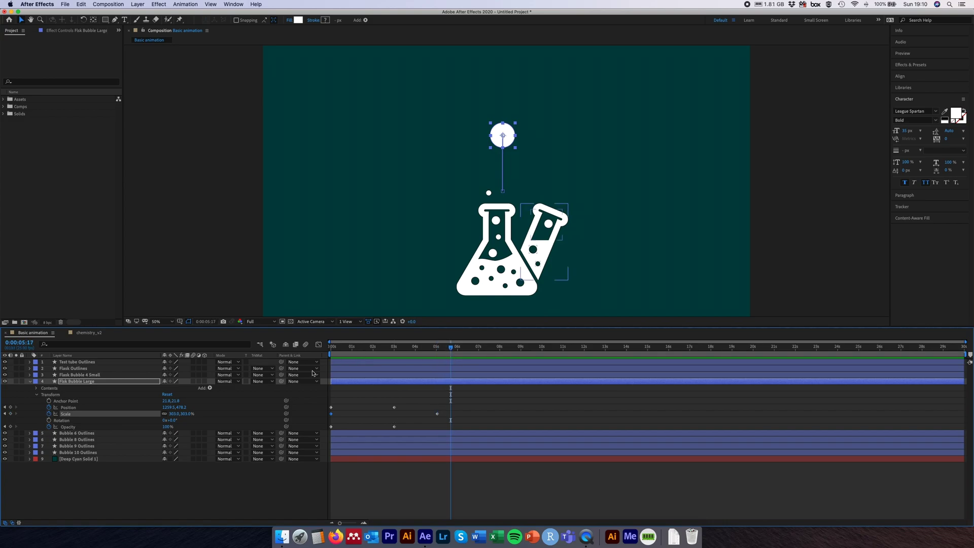
Hold 303% scale after 5 seconds, then shrink the bubble to about 30% at 0:00:08:00.
click(10, 413)
click(451, 349)
drag(451, 349, 501, 350)
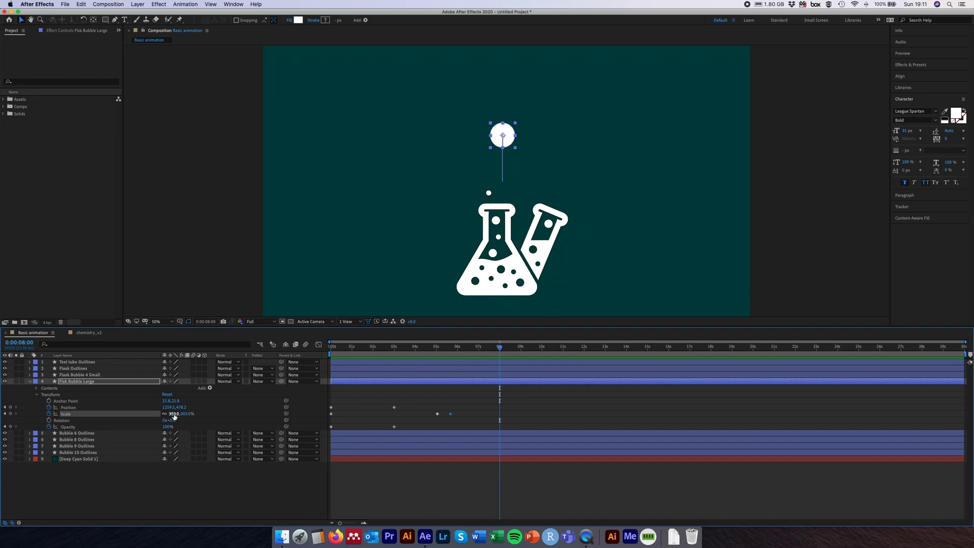
drag(170, 414, 70, 413)
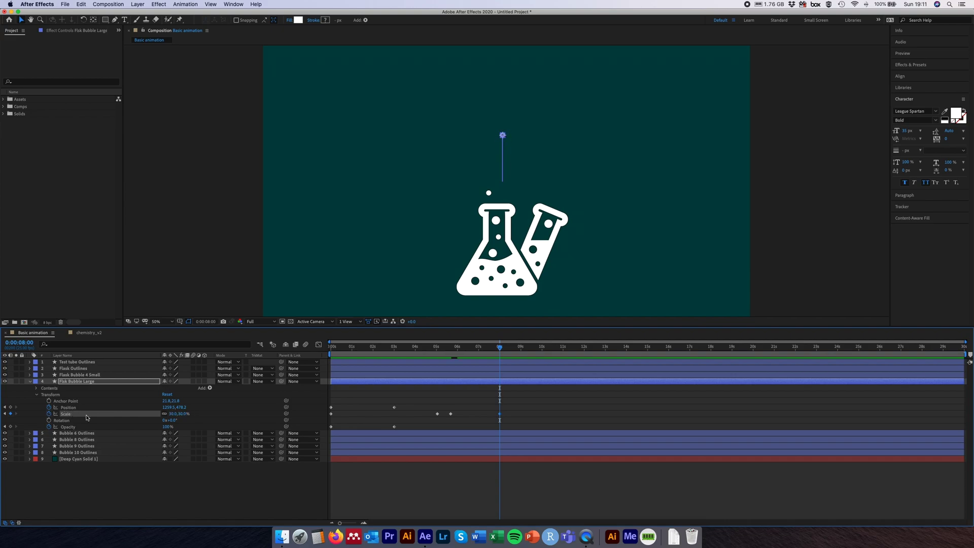
mouse_move(493, 351)
mouse_down()
mouse_move(452, 351)
mouse_move(501, 354)
mouse_up()
mouse_move(500, 349)
mouse_down()
mouse_move(316, 348)
mouse_move(500, 350)
mouse_up()
drag(501, 350, 450, 357)
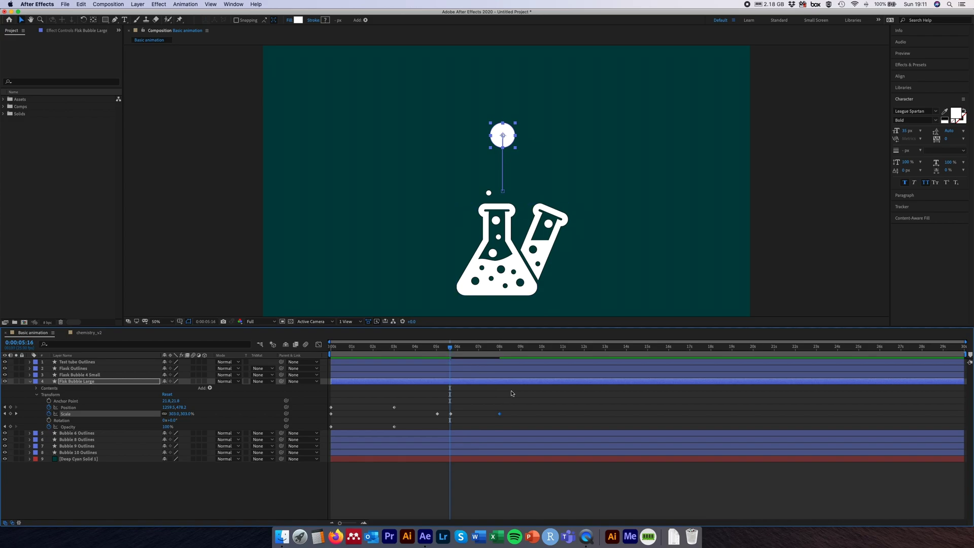
Apply Easy Ease to every bubble keyframe, then preview the eased rise, 303% peak and shrink from the start.
click(514, 430)
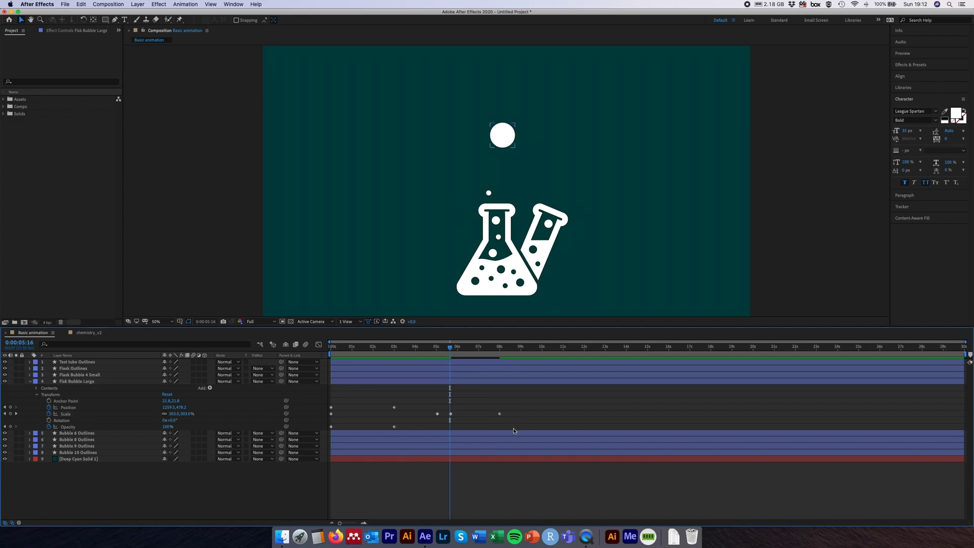
drag(514, 429, 326, 403)
right_click(500, 416)
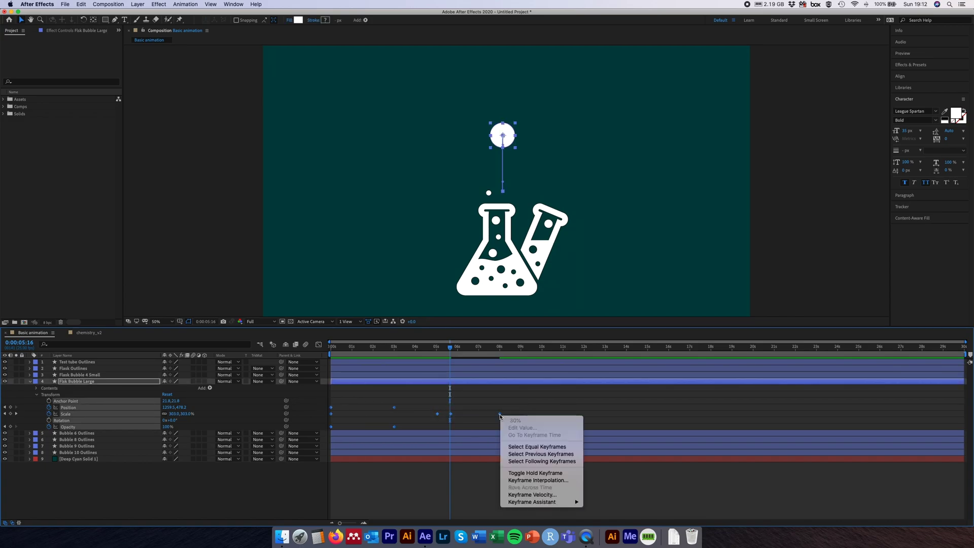
mouse_move(554, 502)
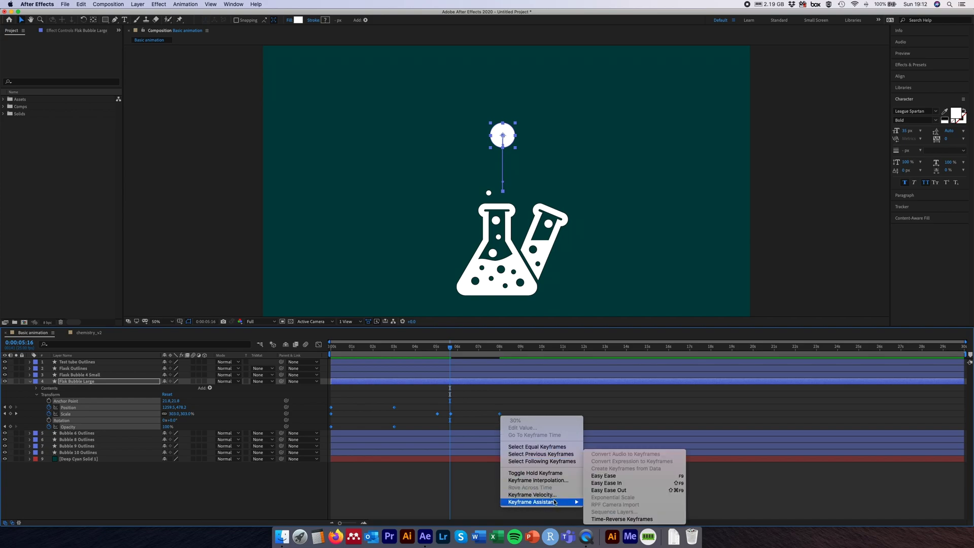
click(600, 478)
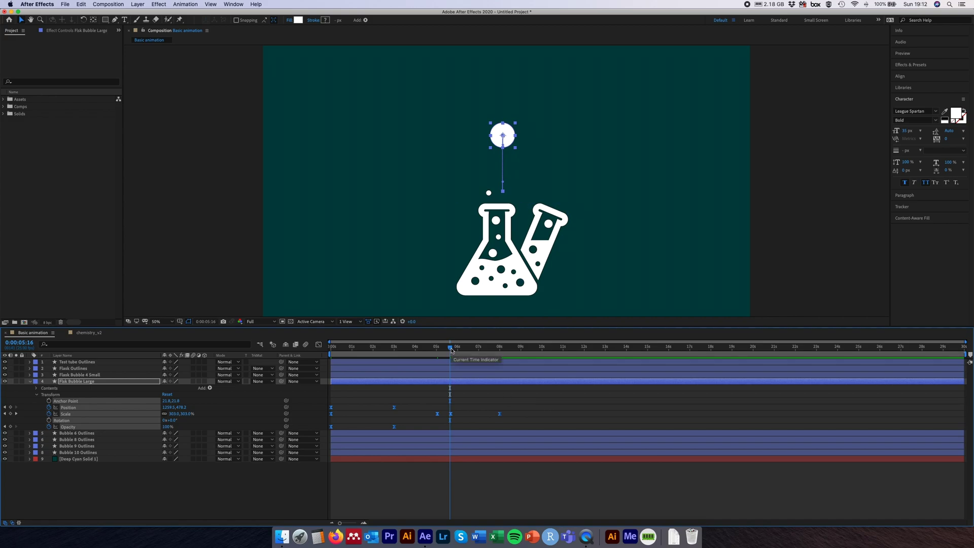
drag(452, 350, 329, 359)
key(space)
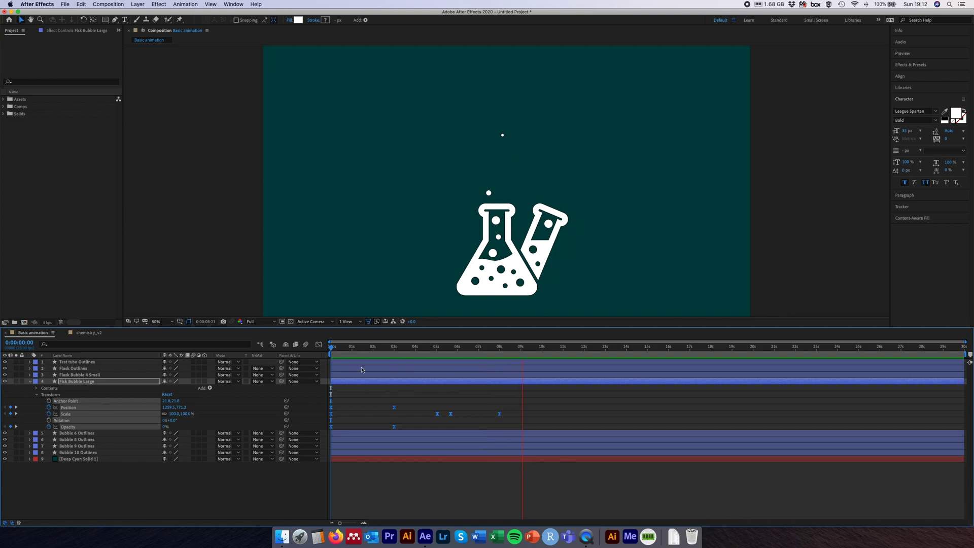
key(space)
key(space)
key(space)
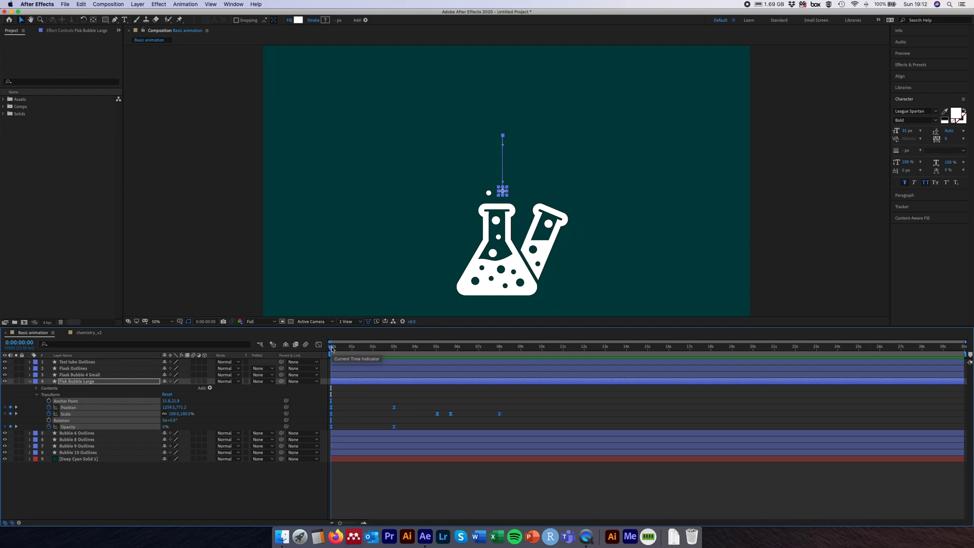